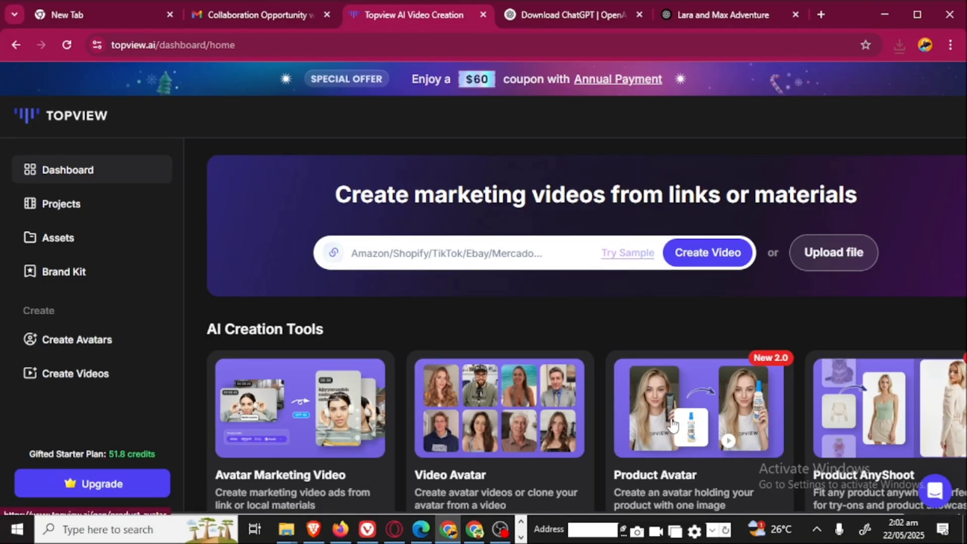
# Step: Browse the avatar gesture grid down to the bottom and back up
pyautogui.scroll(-3, 673, 426)
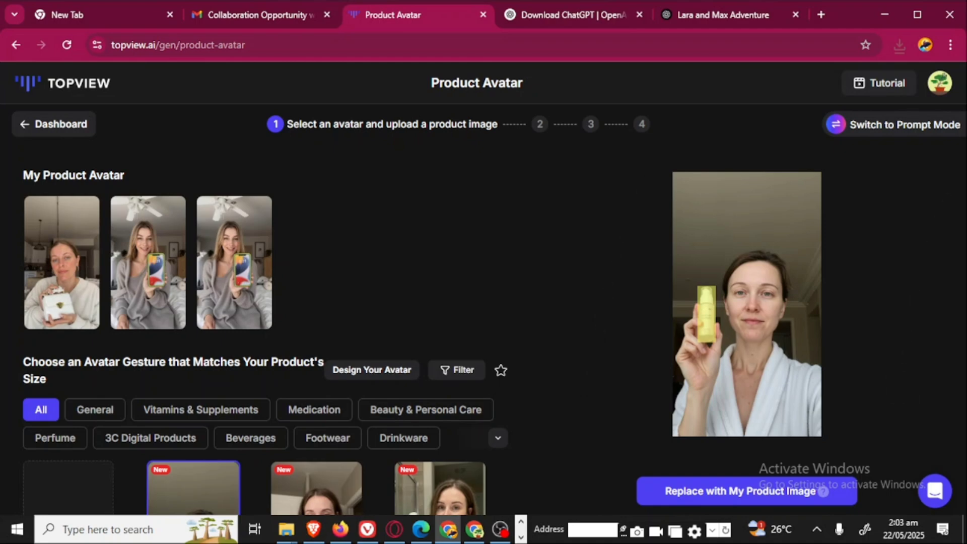
pyautogui.scroll(-6, 280, 330)
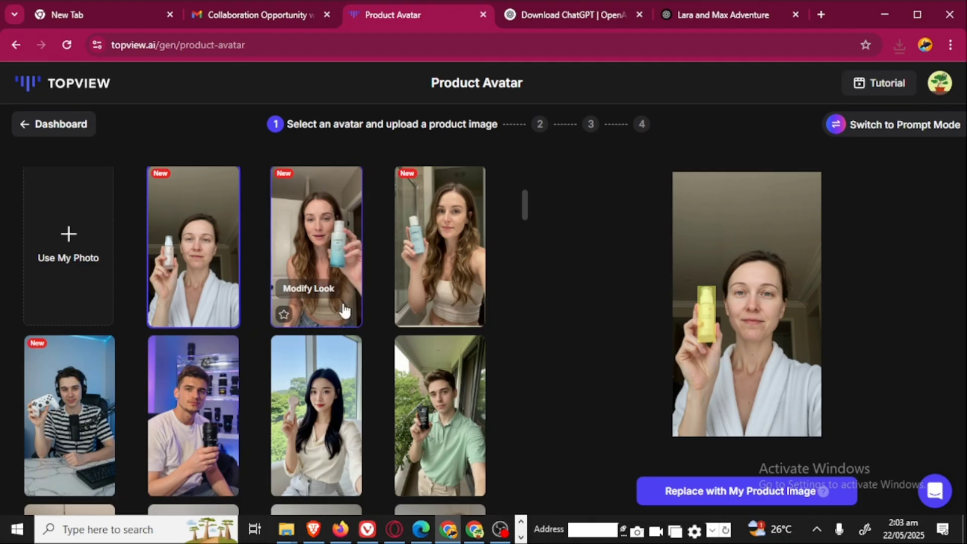
pyautogui.scroll(-5, 306, 344)
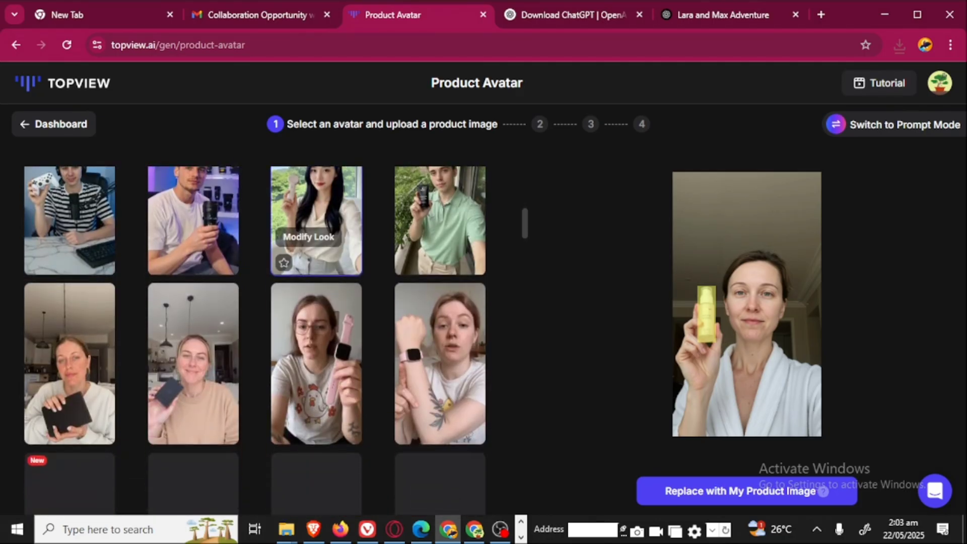
pyautogui.scroll(-5, 316, 226)
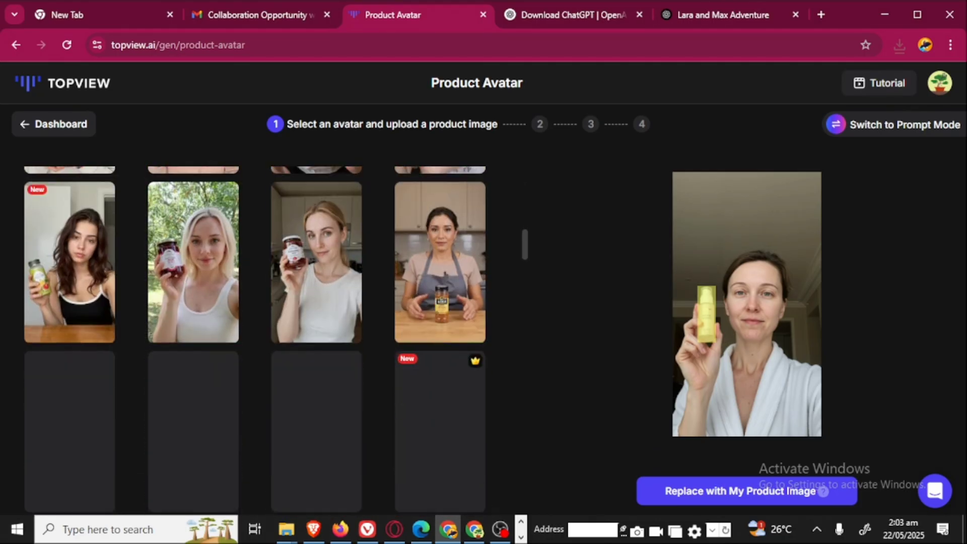
pyautogui.scroll(-4, 275, 341)
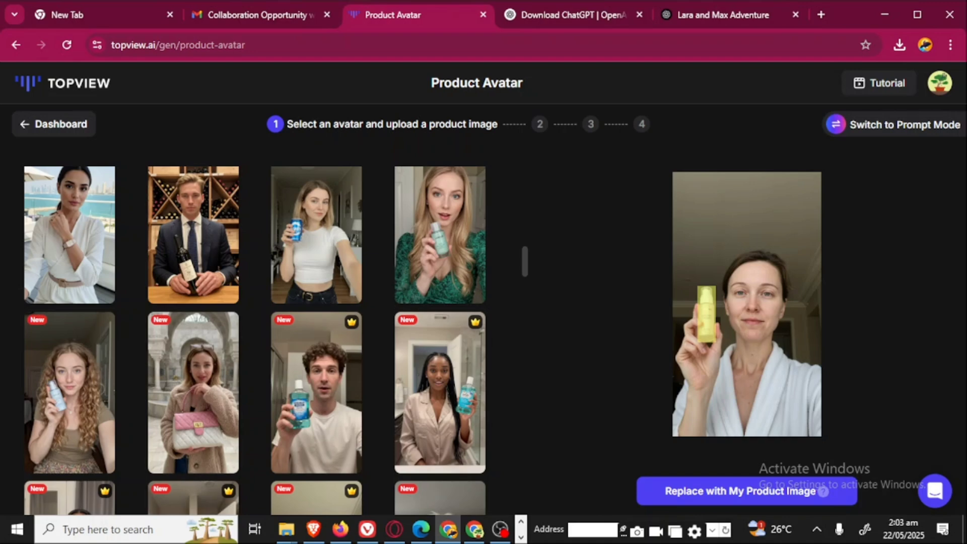
pyautogui.scroll(-2, 255, 340)
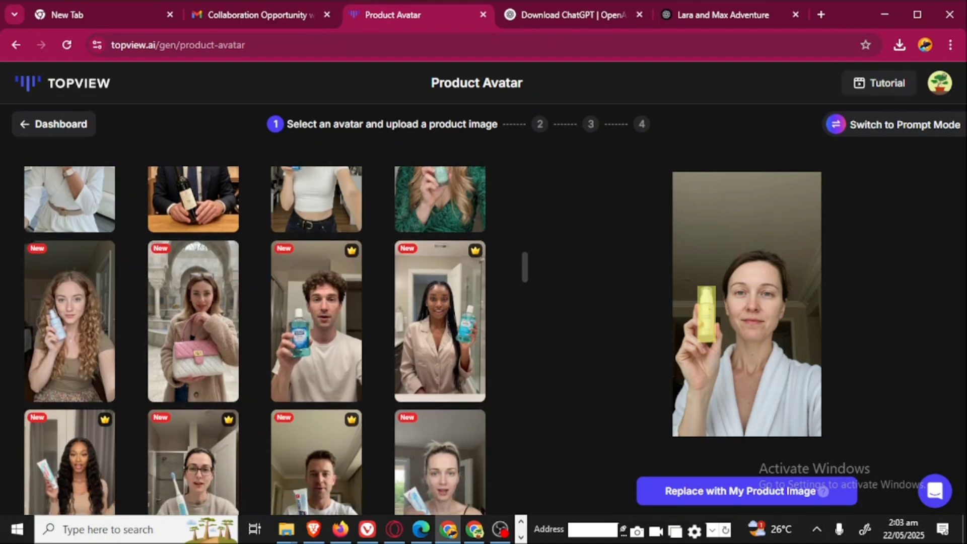
pyautogui.scroll(-6, 255, 340)
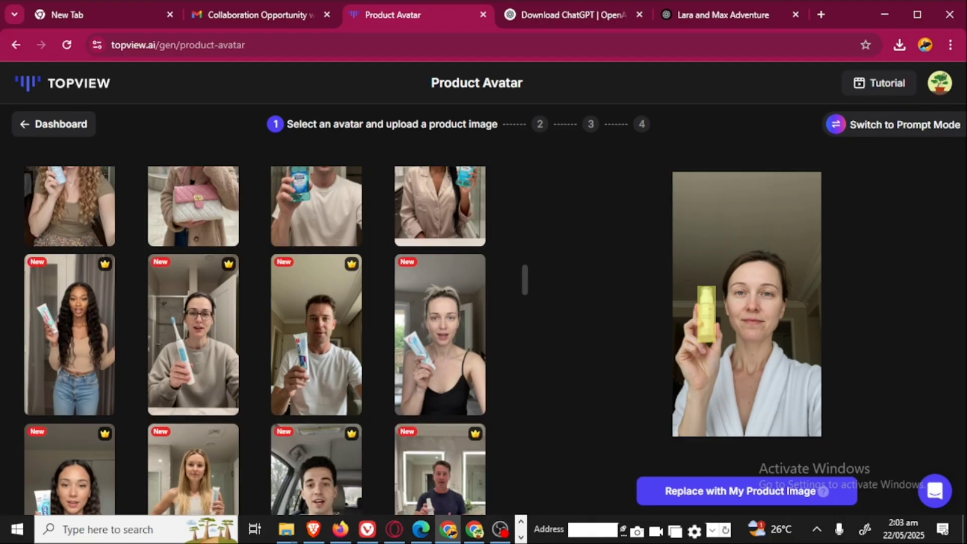
pyautogui.scroll(-3, 255, 341)
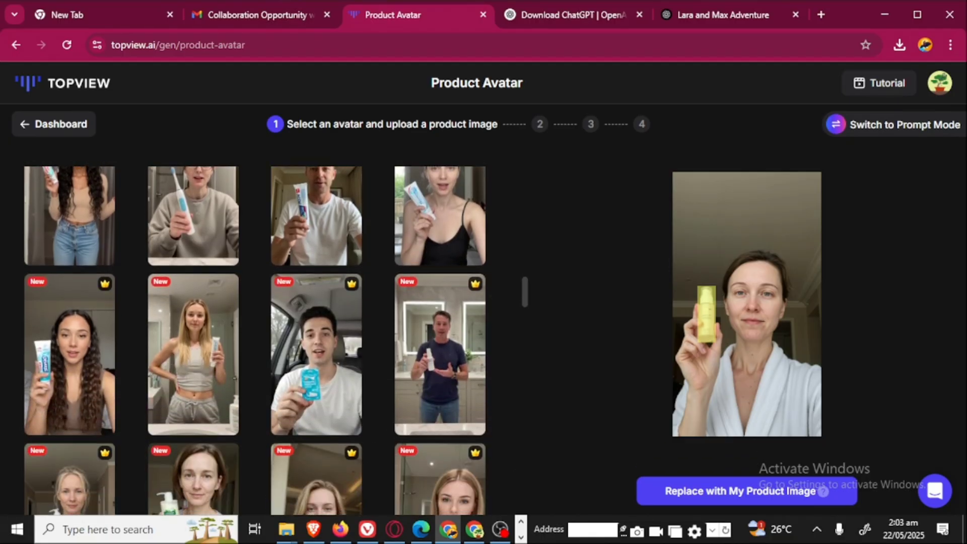
pyautogui.scroll(-5, 255, 340)
pyautogui.scroll(-4, 255, 340)
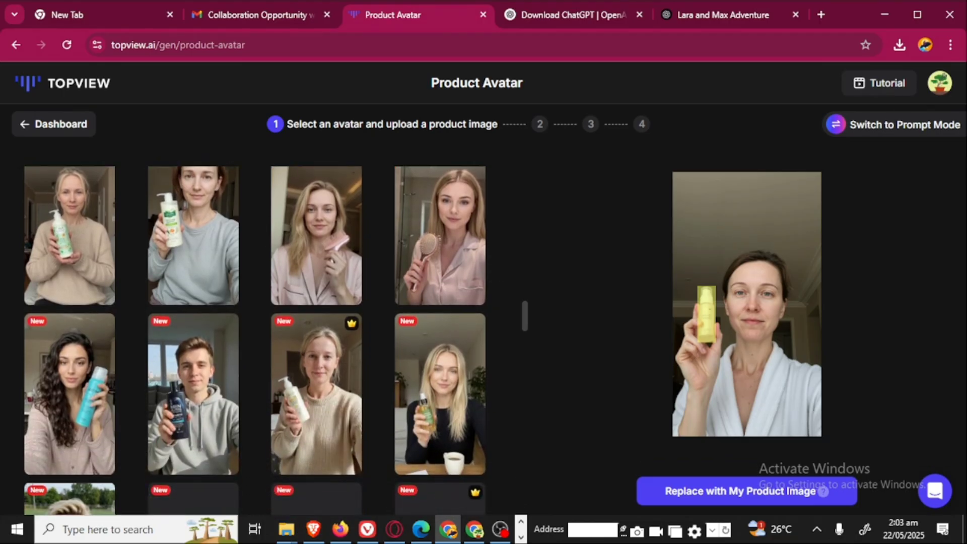
pyautogui.scroll(-4, 255, 340)
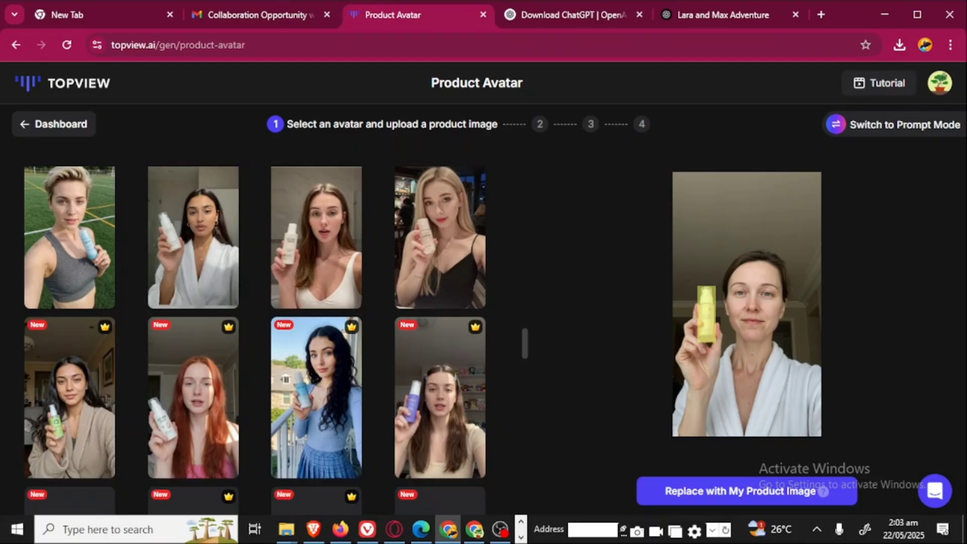
pyautogui.scroll(-4, 256, 340)
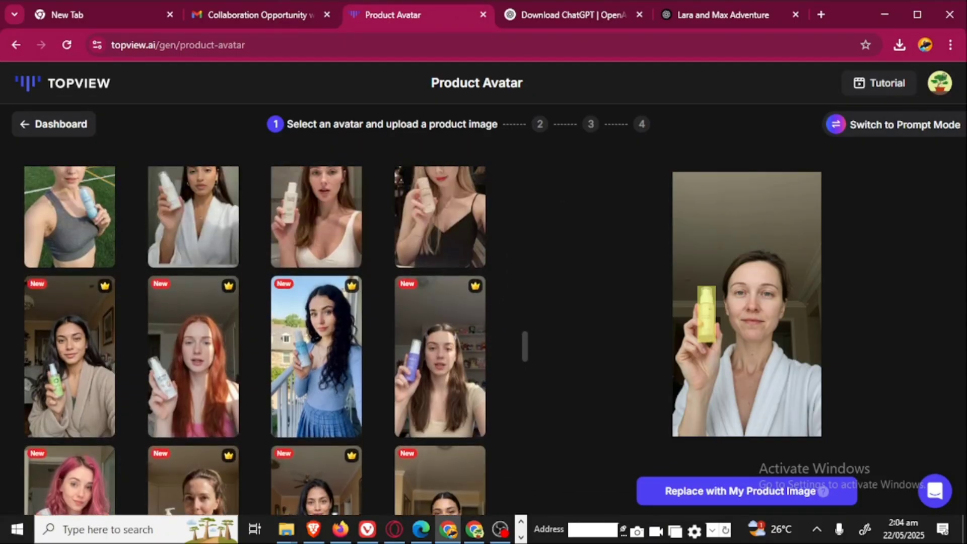
pyautogui.scroll(5, 440, 428)
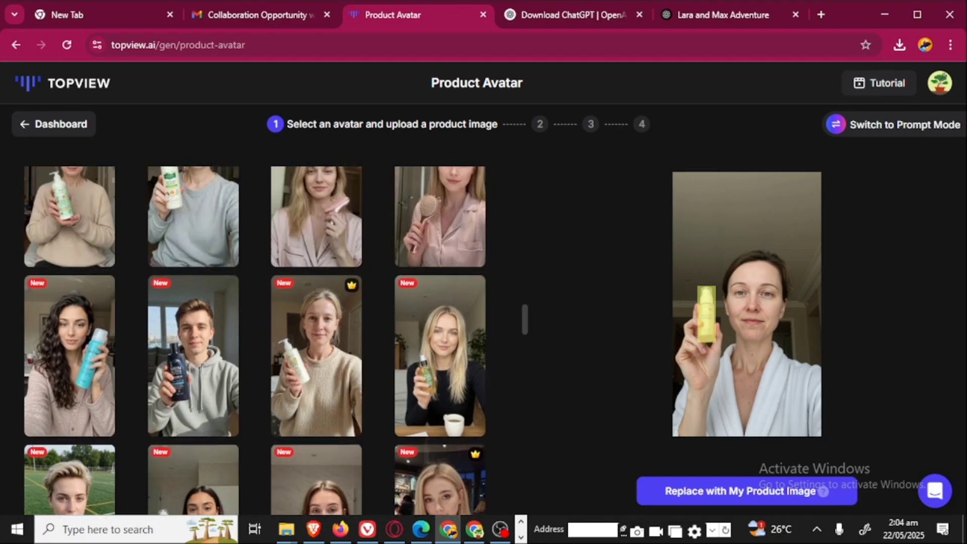
pyautogui.scroll(6, 439, 428)
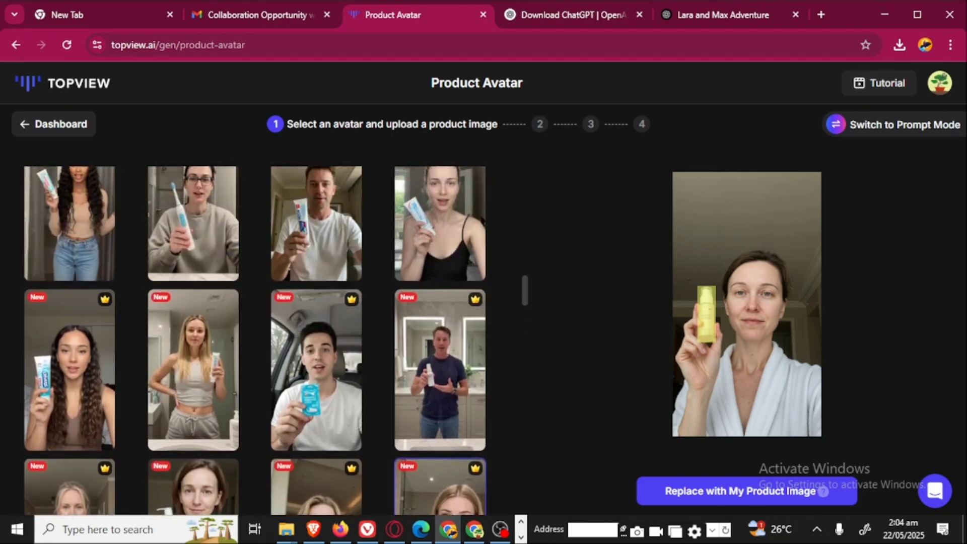
pyautogui.scroll(3, 440, 428)
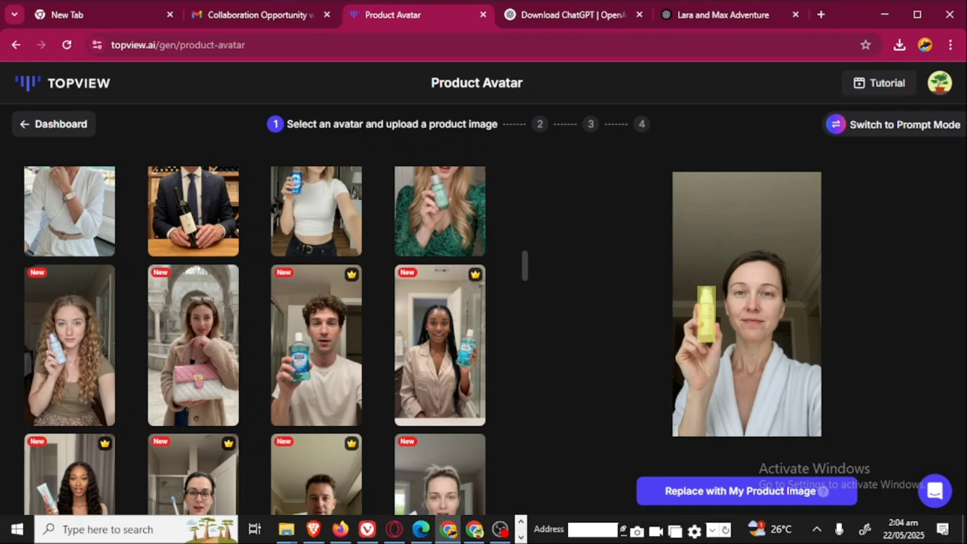
pyautogui.scroll(4, 255, 341)
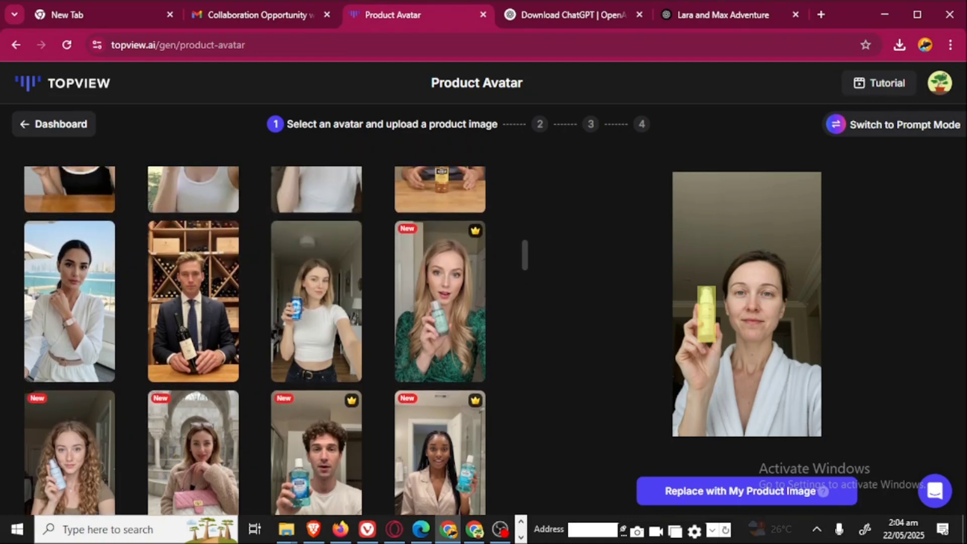
pyautogui.scroll(3, 316, 212)
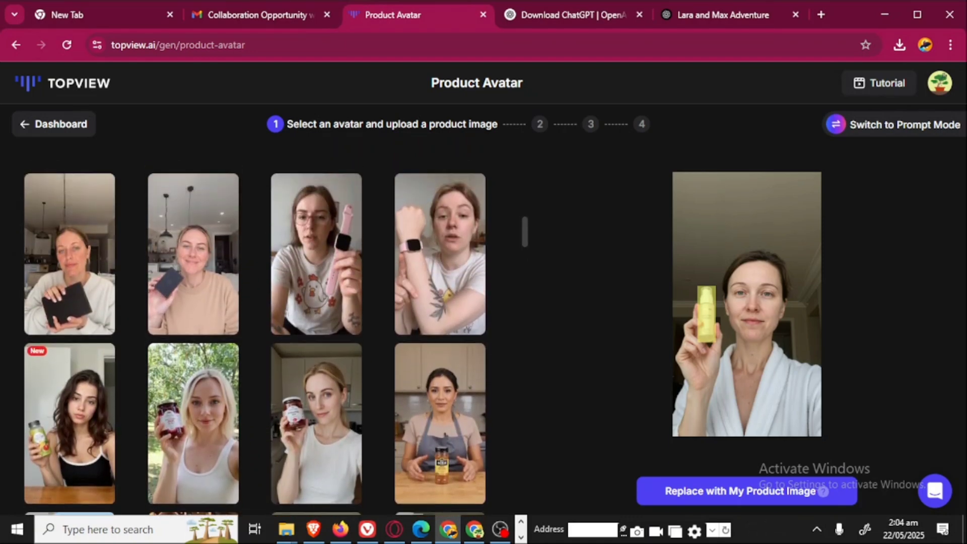
pyautogui.scroll(1, 316, 212)
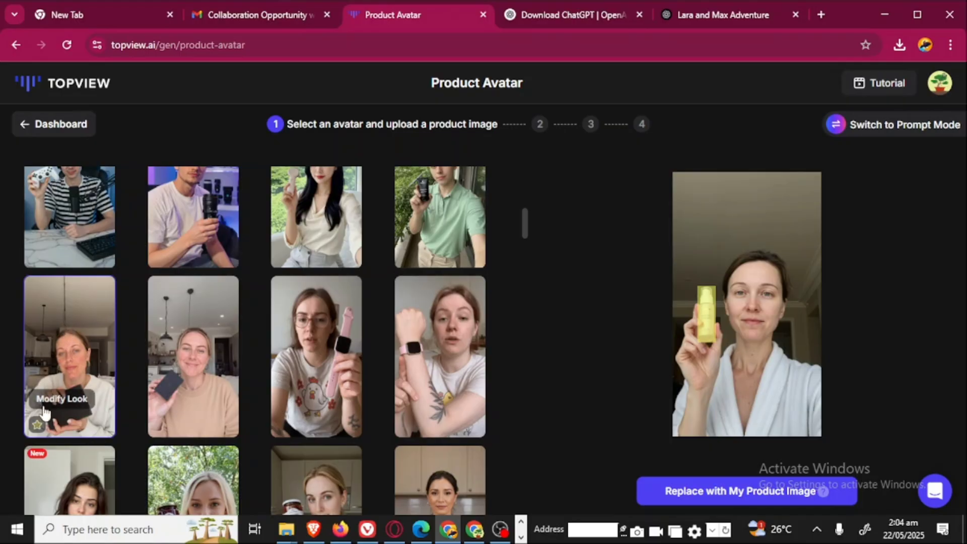
# Step: Select the grey-sweater kitchen avatar holding a flat black item
pyautogui.click(99, 384)
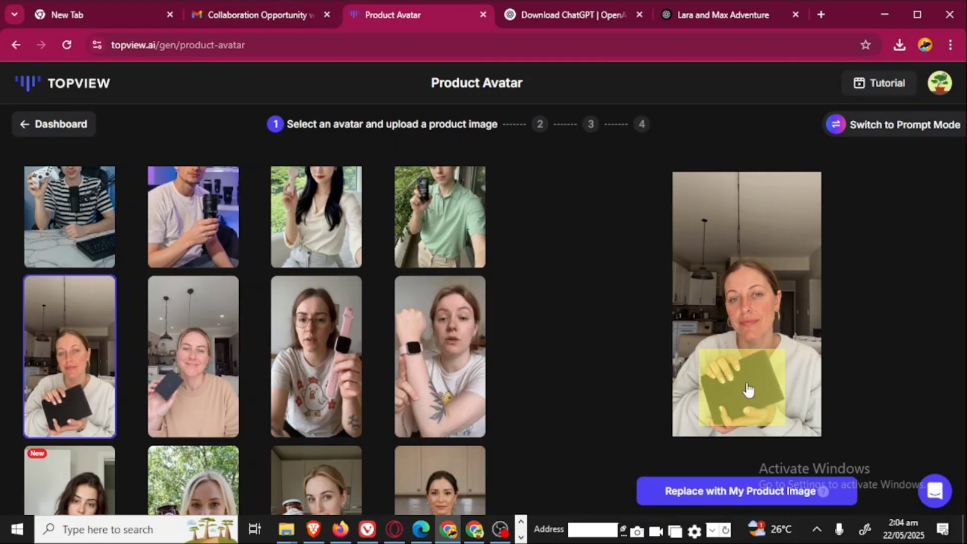
# Step: Show the jpg, png or webp upload requirements for replacing the sample product
pyautogui.click(738, 488)
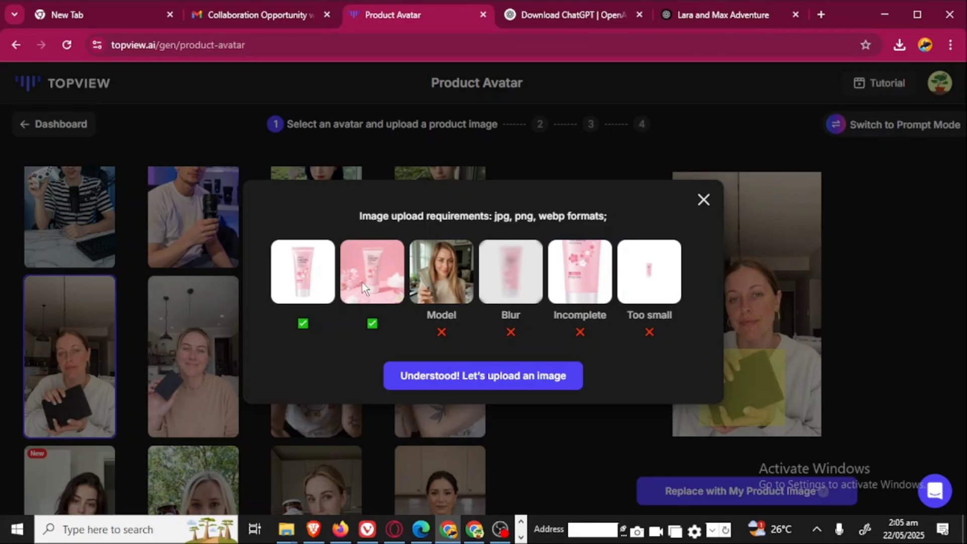
# Step: Upload the maroon handbag photo as the avatar's product
pyautogui.click(467, 380)
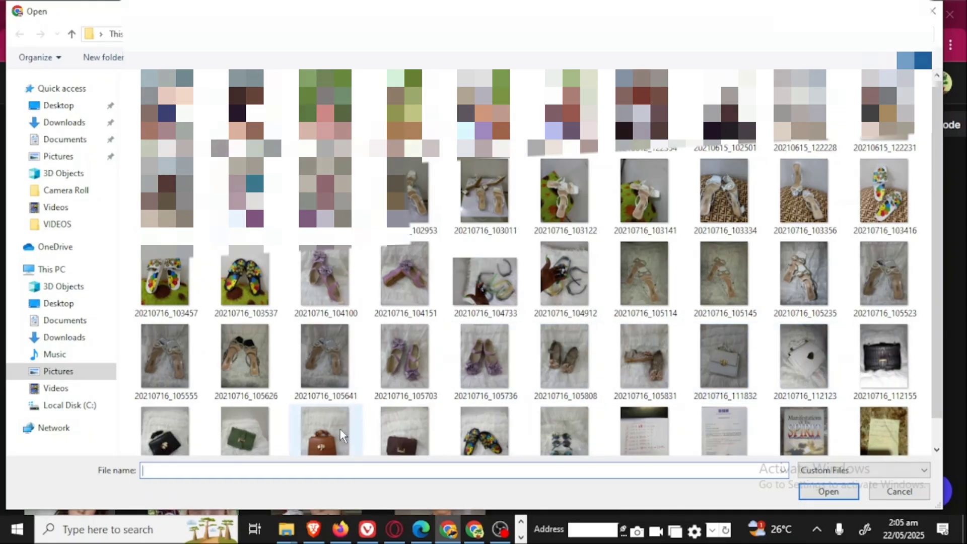
pyautogui.click(398, 432)
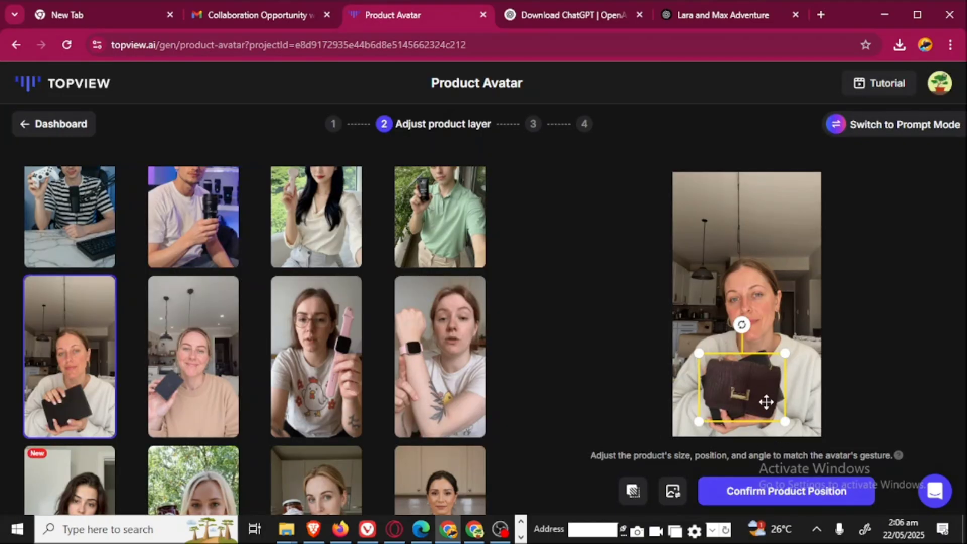
# Step: Place the handbag over the avatar's hands, tilted counter-clockwise to match her grip
pyautogui.moveTo(751, 395); pyautogui.dragTo(773, 239)
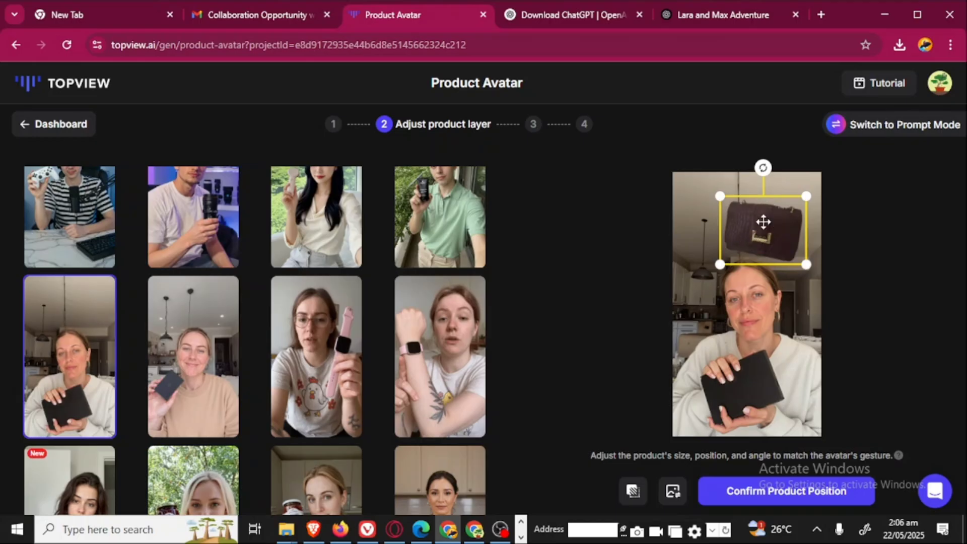
pyautogui.moveTo(763, 222); pyautogui.dragTo(742, 378)
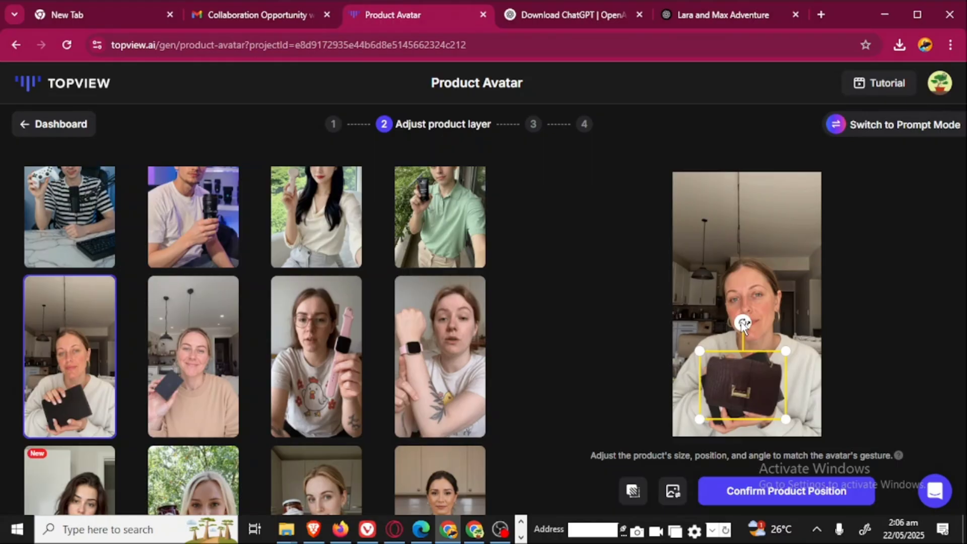
pyautogui.moveTo(743, 324); pyautogui.dragTo(739, 356)
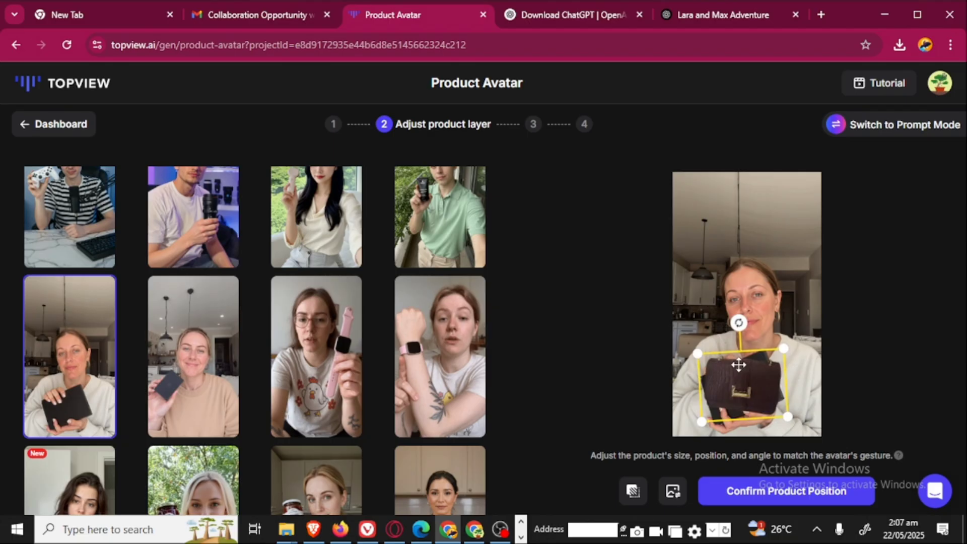
pyautogui.moveTo(738, 375); pyautogui.dragTo(738, 381)
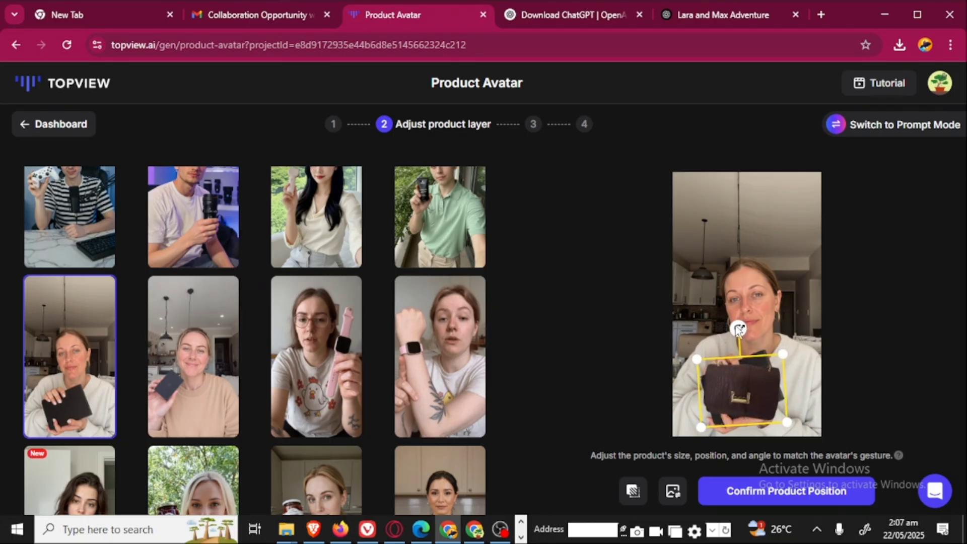
pyautogui.moveTo(738, 330); pyautogui.dragTo(708, 333)
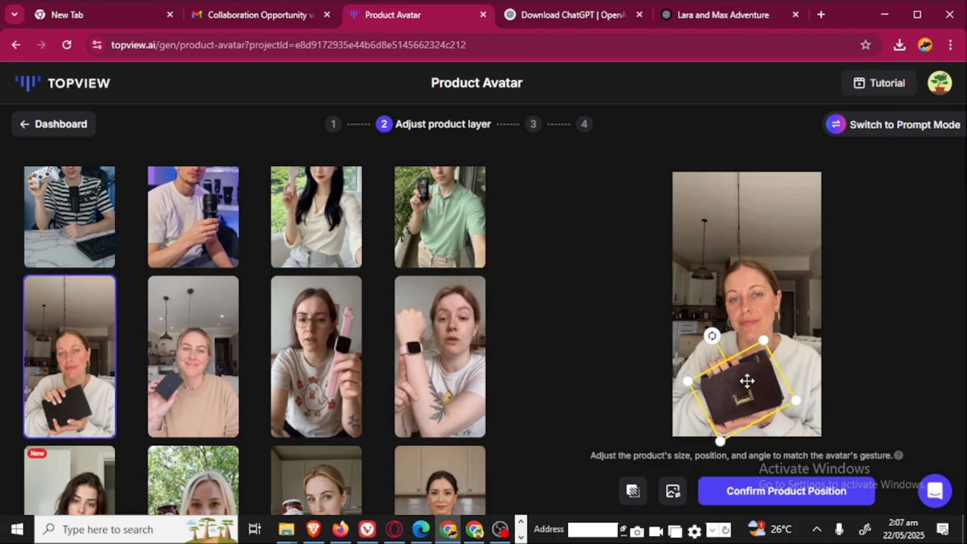
# Step: Enlarge the handbag to cover her held item, shift it slightly, and rotate it a touch clockwise
pyautogui.moveTo(747, 381); pyautogui.dragTo(750, 376)
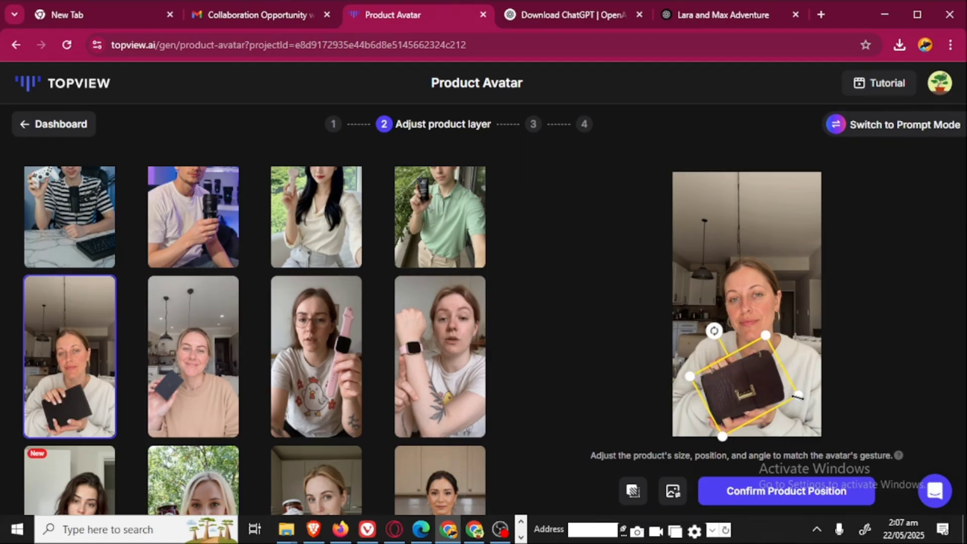
pyautogui.moveTo(798, 396)
pyautogui.mouseDown()
pyautogui.moveTo(823, 402)
pyautogui.moveTo(821, 411)
pyautogui.moveTo(789, 394)
pyautogui.mouseUp()
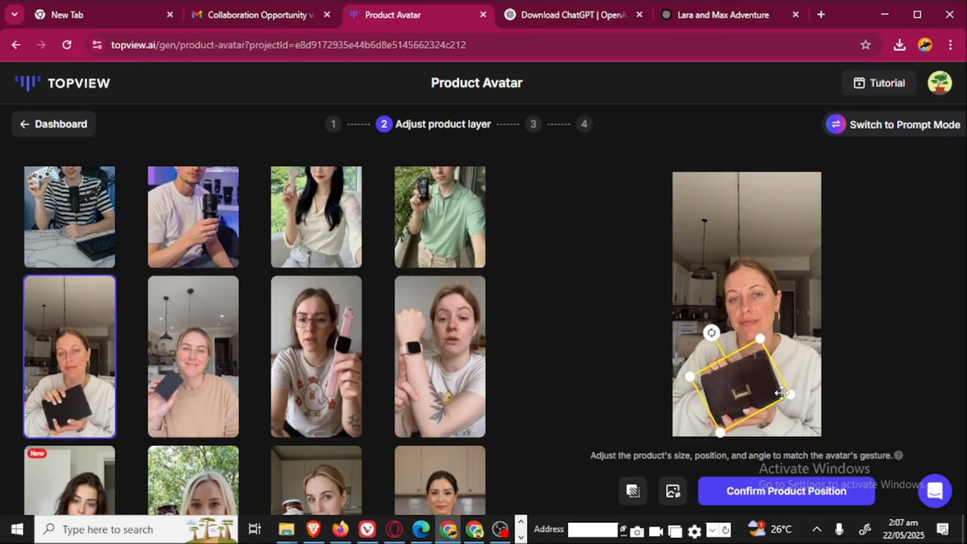
pyautogui.moveTo(750, 384); pyautogui.dragTo(751, 388)
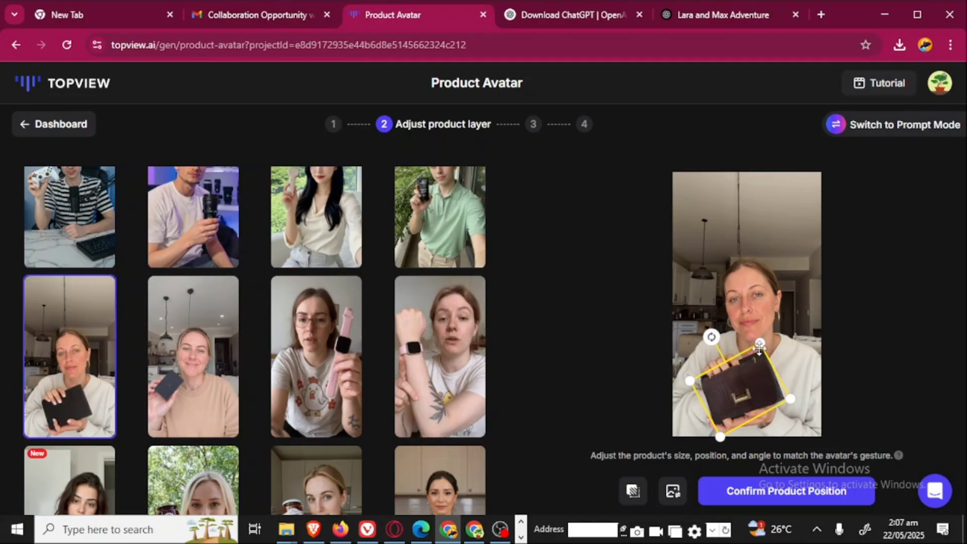
pyautogui.moveTo(759, 344); pyautogui.dragTo(763, 337)
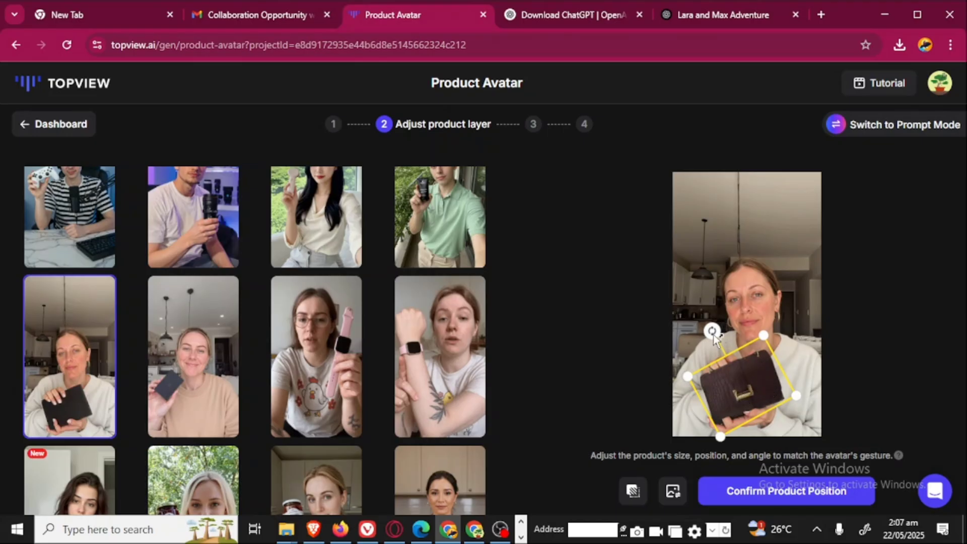
pyautogui.moveTo(712, 332); pyautogui.dragTo(717, 329)
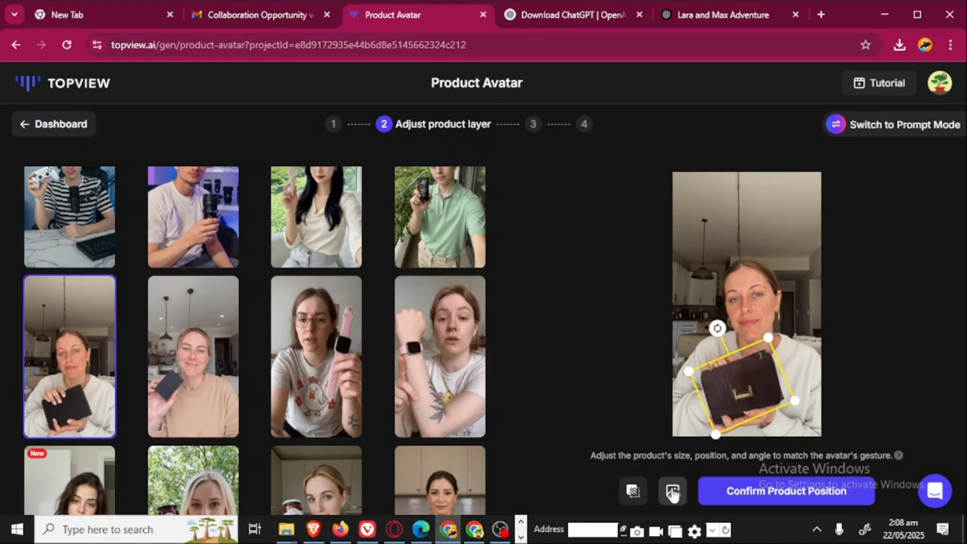
# Step: Confirm the handbag position to generate three images of the avatar holding it
pyautogui.click(750, 493)
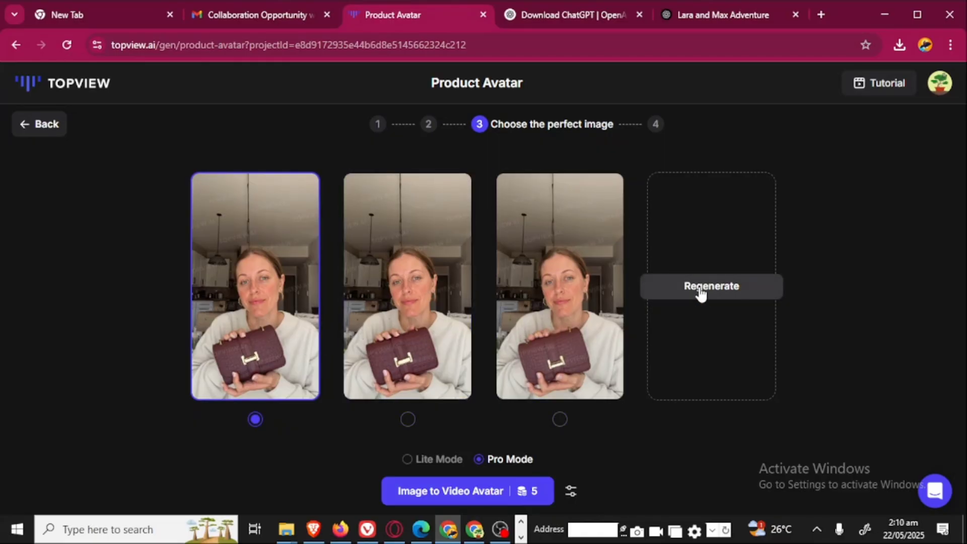
# Step: Regenerate to add three more images, giving six handbag avatar images
pyautogui.moveTo(701, 289)
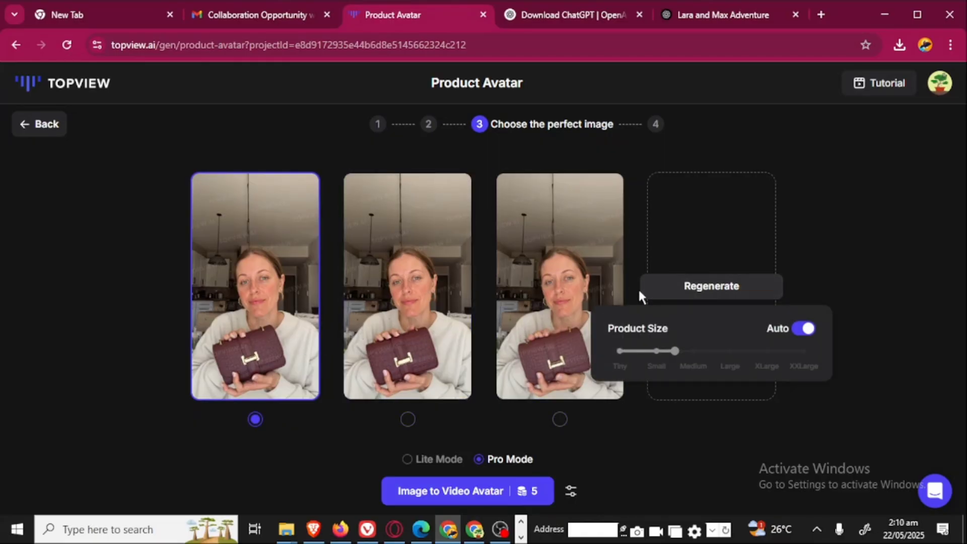
pyautogui.click(709, 287)
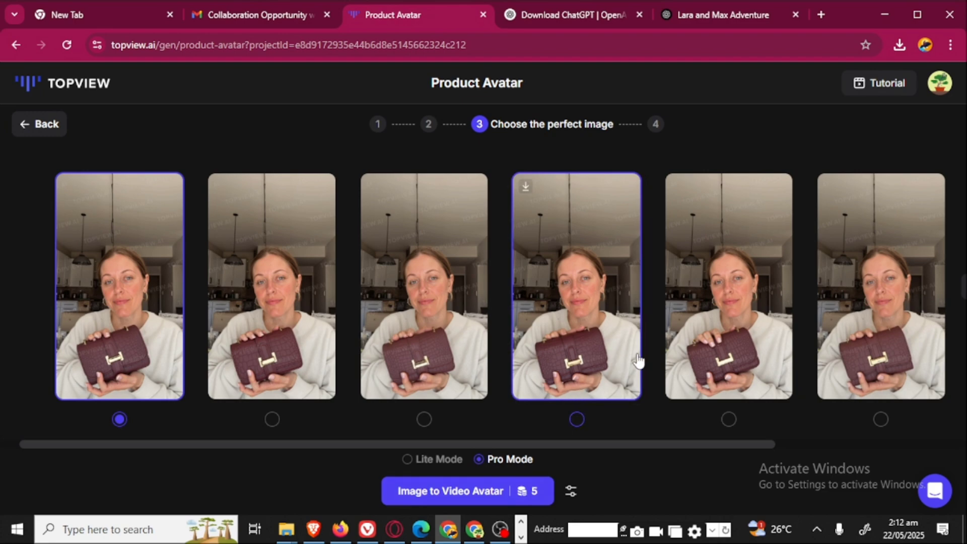
# Step: Pick the second generated image and convert it into a video avatar
pyautogui.click(276, 306)
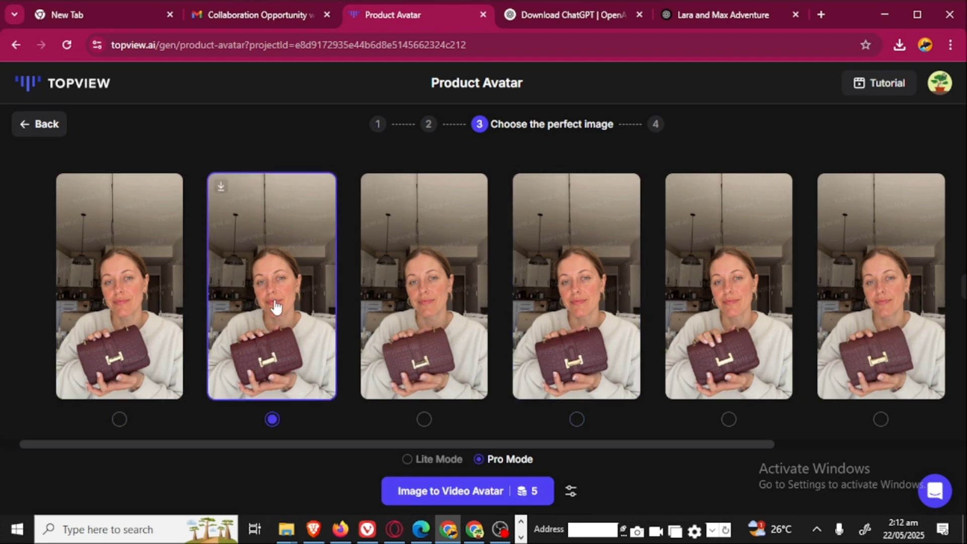
pyautogui.click(426, 494)
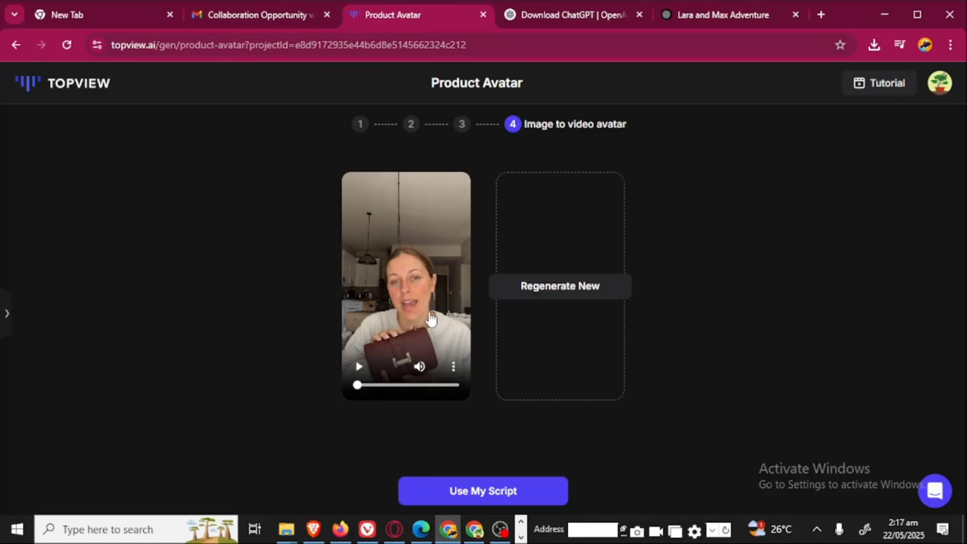
# Step: Choose Use My Script to send the handbag avatar to Avatar Video Creation
pyautogui.click(477, 491)
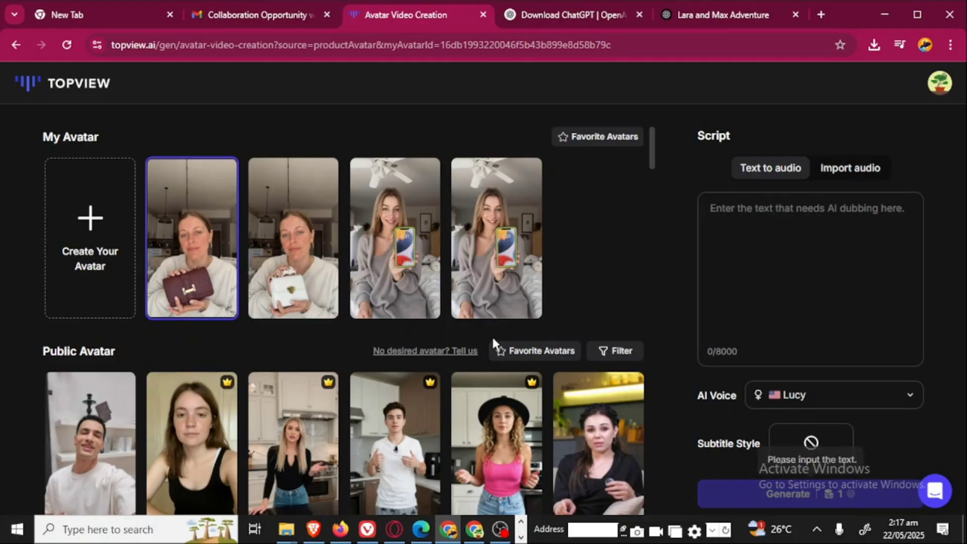
pyautogui.moveTo(171, 266)
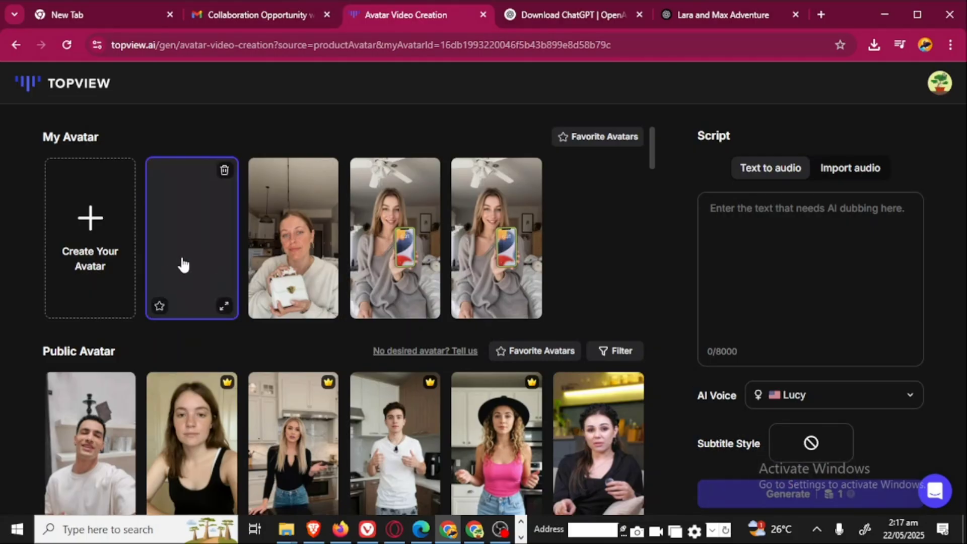
# Step: Preview the burgundy-handbag avatar's 8-second video large, pausing after its first couple of seconds
pyautogui.click(224, 305)
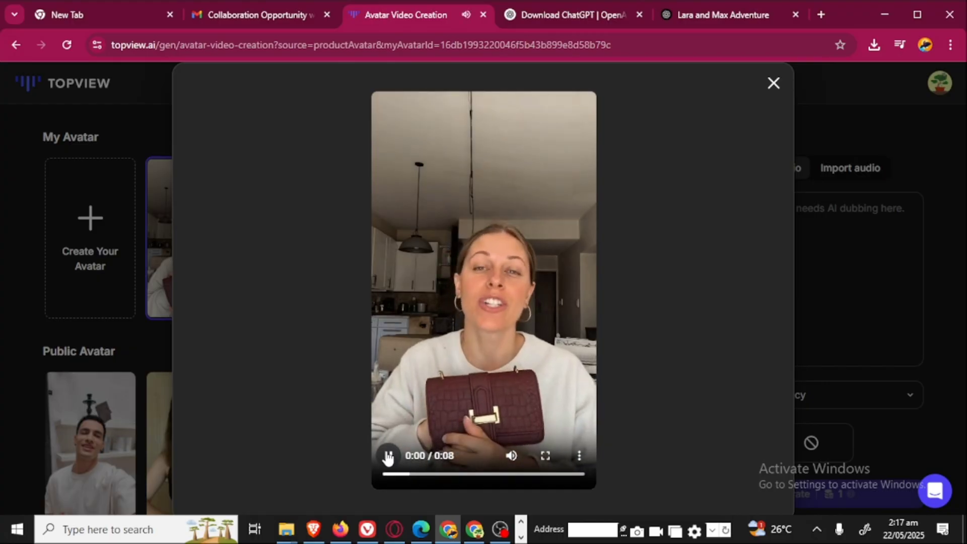
pyautogui.click(387, 456)
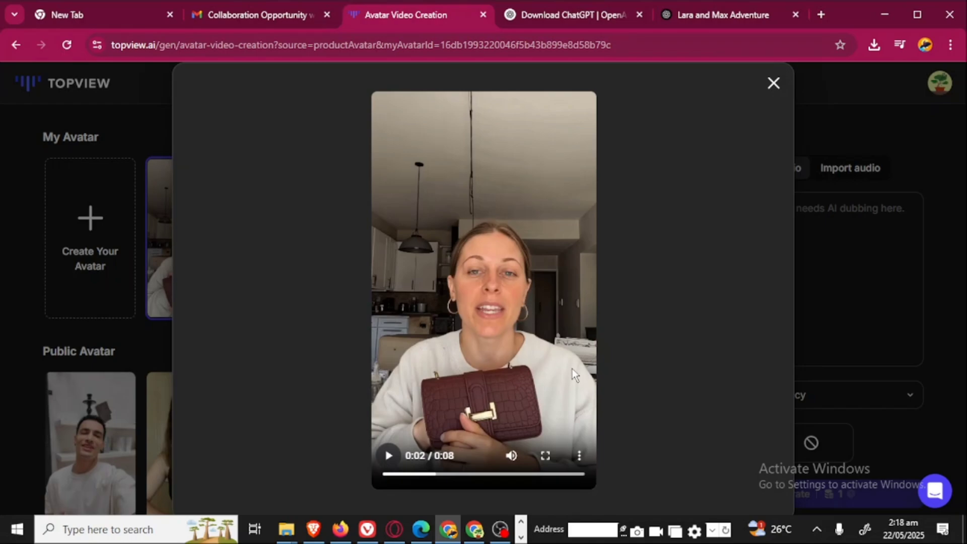
# Step: Download the handbag avatar's 8-second preview video from the player's options menu
pyautogui.click(580, 456)
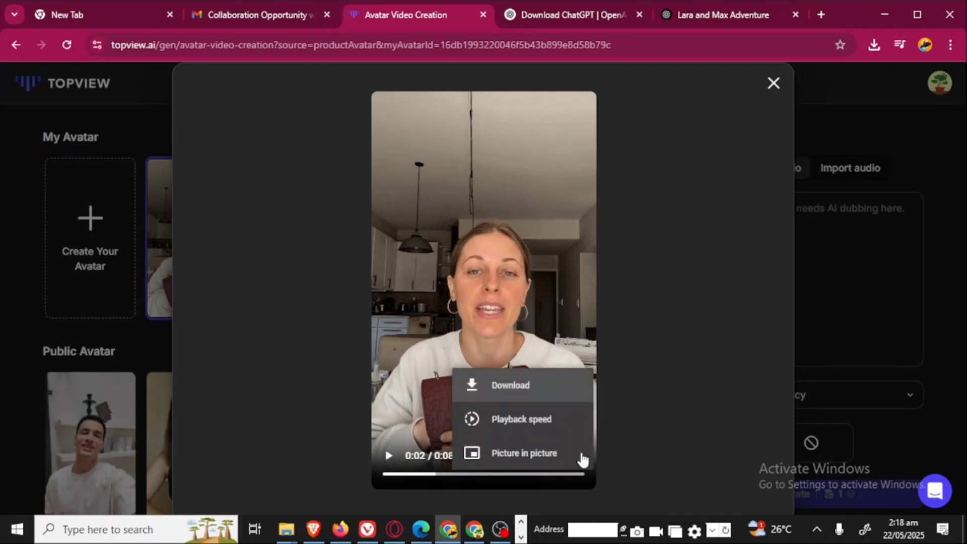
pyautogui.click(492, 387)
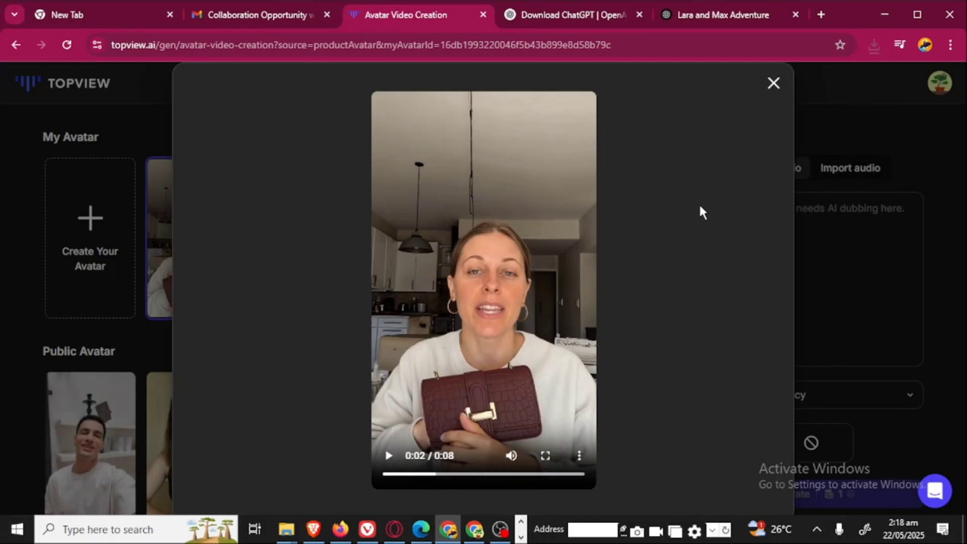
# Step: Close the handbag avatar preview to return to the Avatar Video Creation page
pyautogui.click(774, 84)
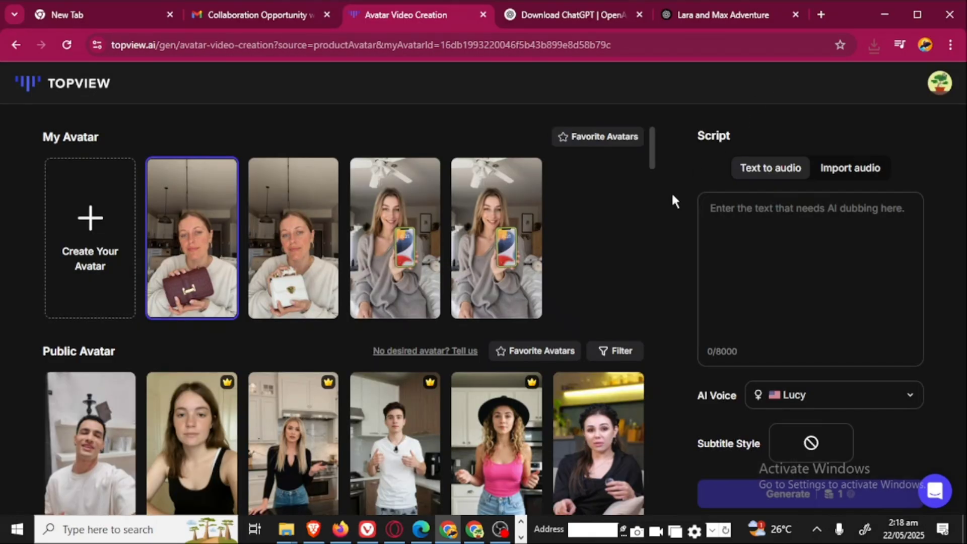